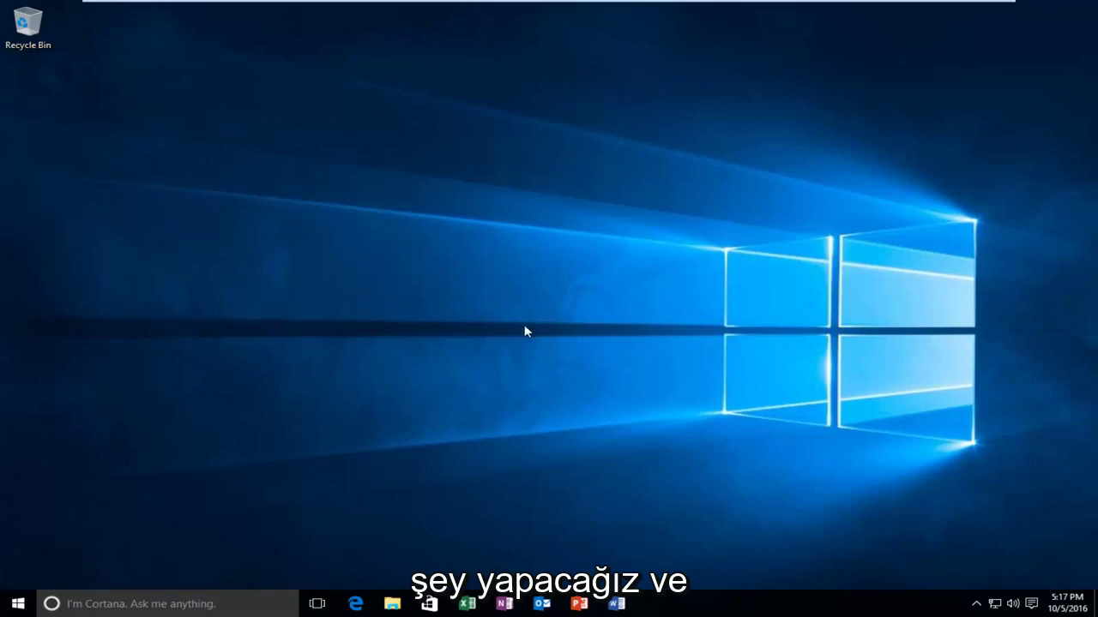
# Search the system for "control panel" and open the Control Panel desktop app.
pyautogui.press('super')
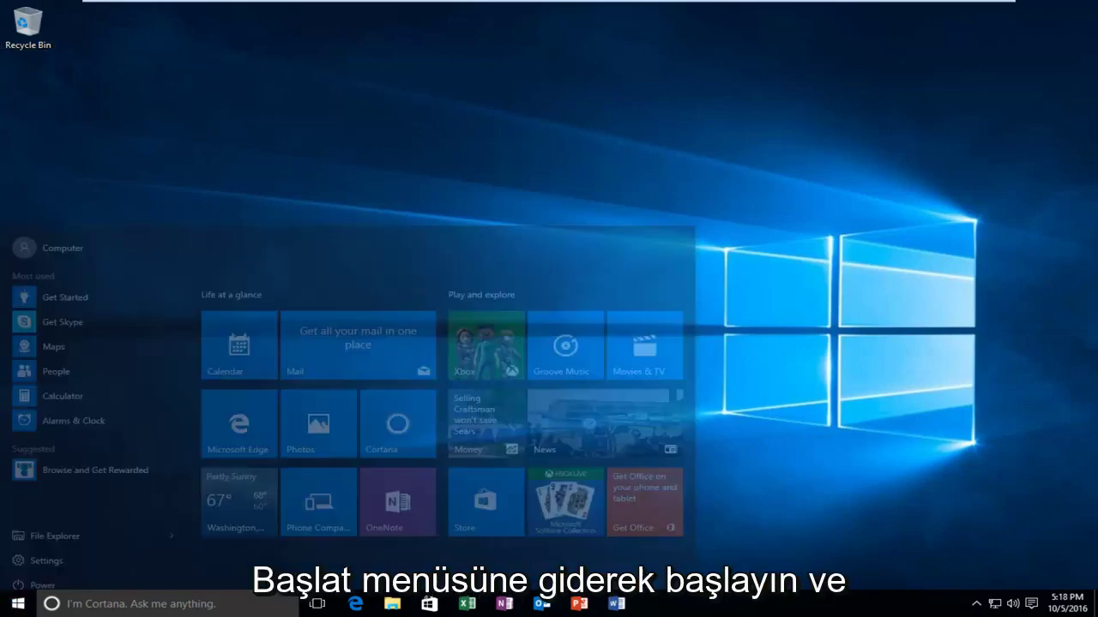
pyautogui.write('c')
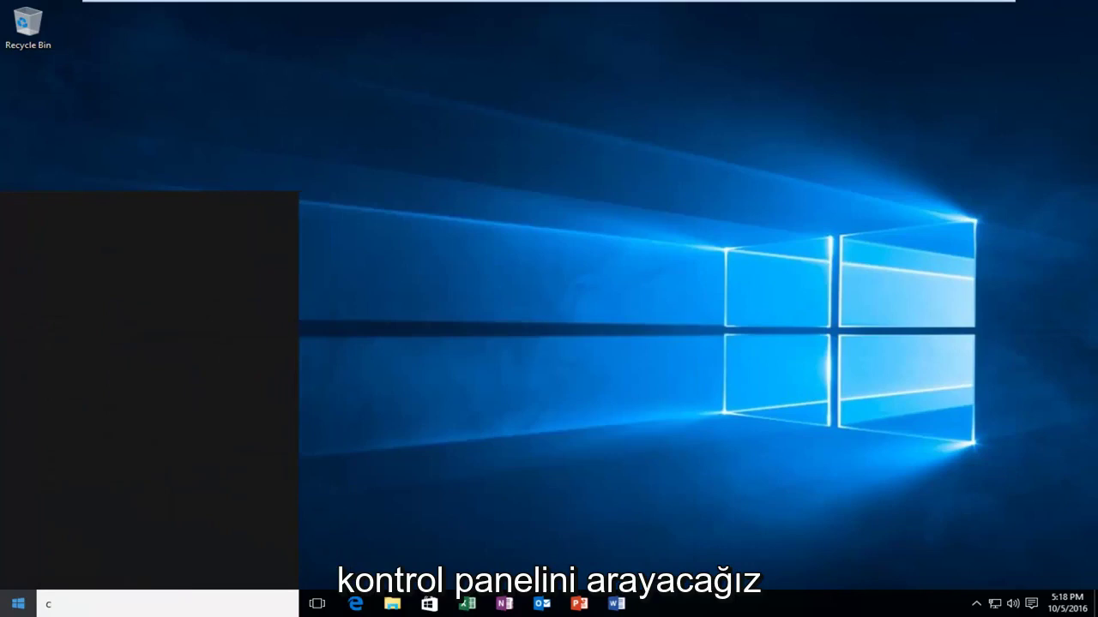
pyautogui.write('ontrol panel')
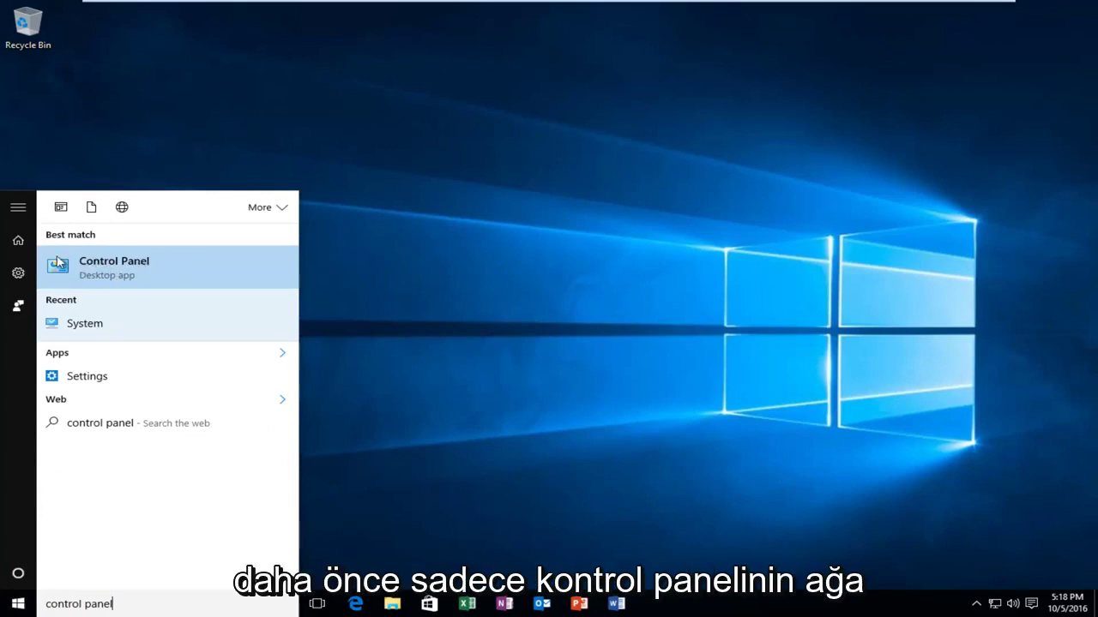
pyautogui.click(134, 265)
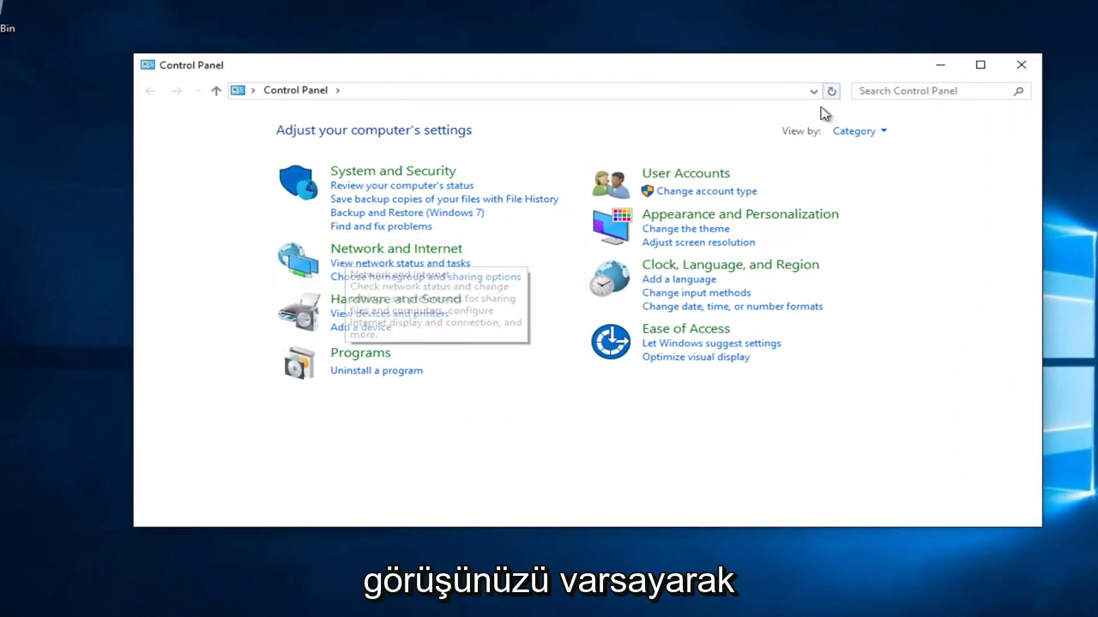
# Keep the Control Panel in Category view and open the Network and Sharing Center under Network and Internet.
pyautogui.click(873, 131)
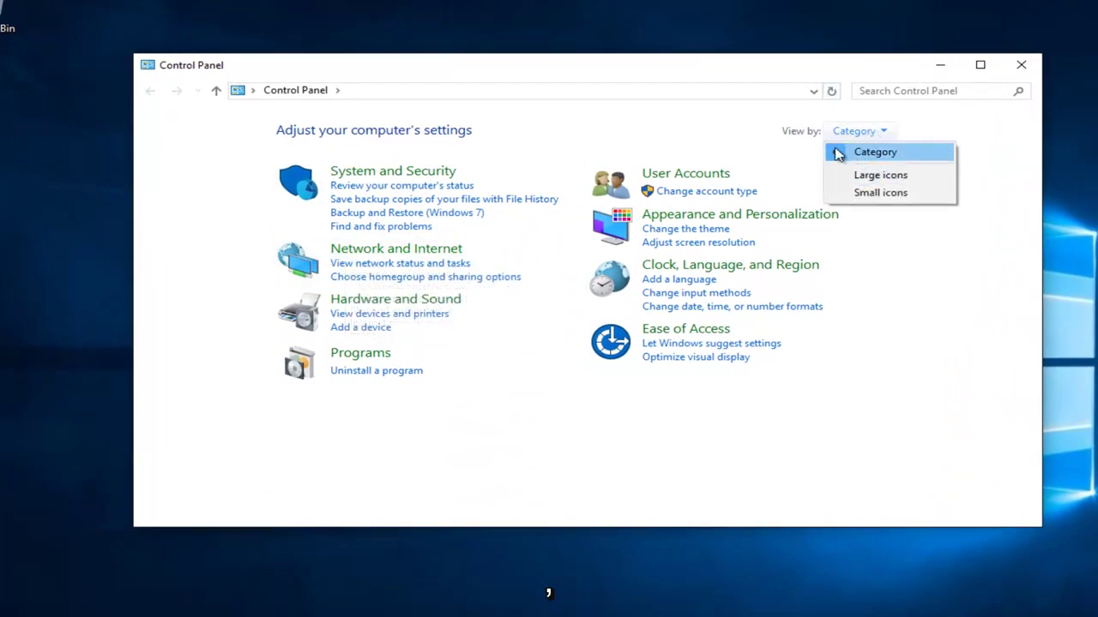
pyautogui.click(407, 250)
pyautogui.click(399, 251)
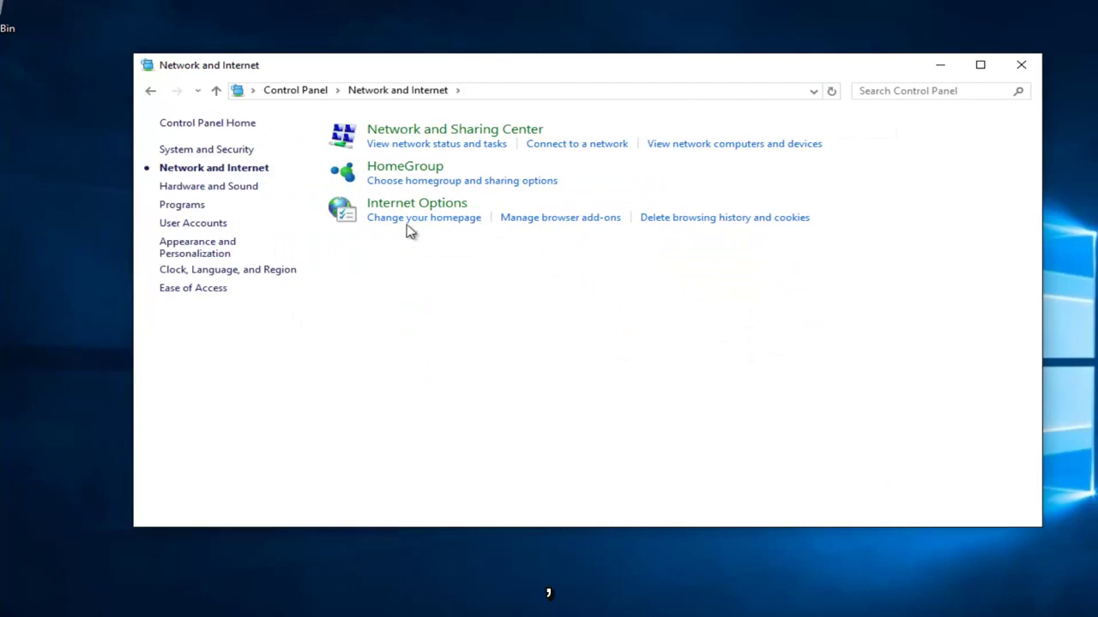
pyautogui.click(471, 133)
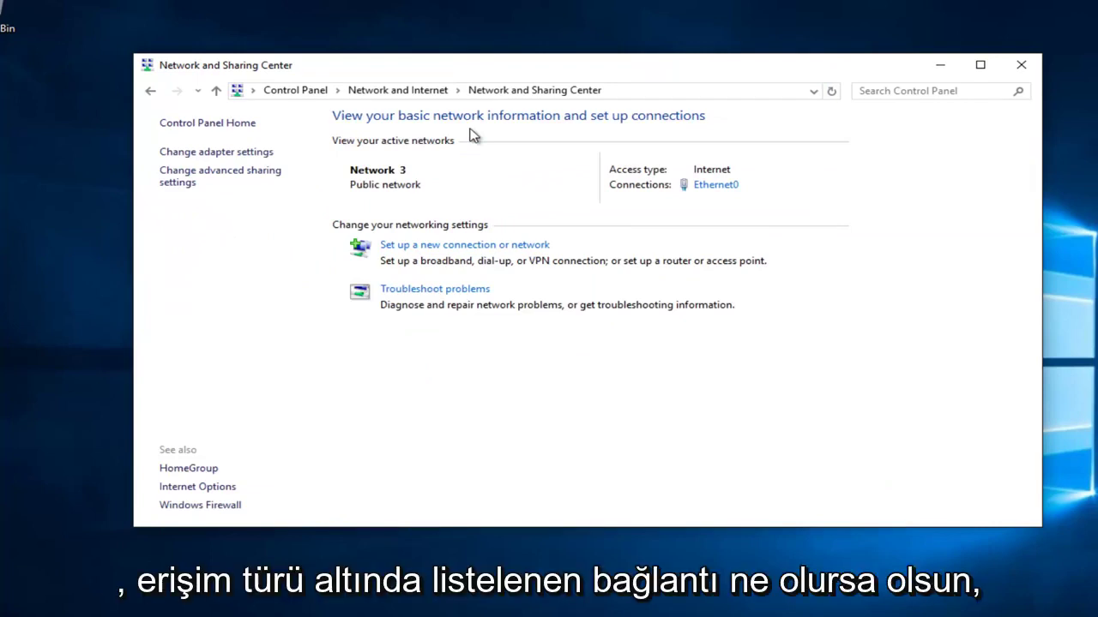
# Open the Internet Protocol Version 4 (TCP/IPv4) properties of the active Ethernet0 connection.
pyautogui.click(716, 187)
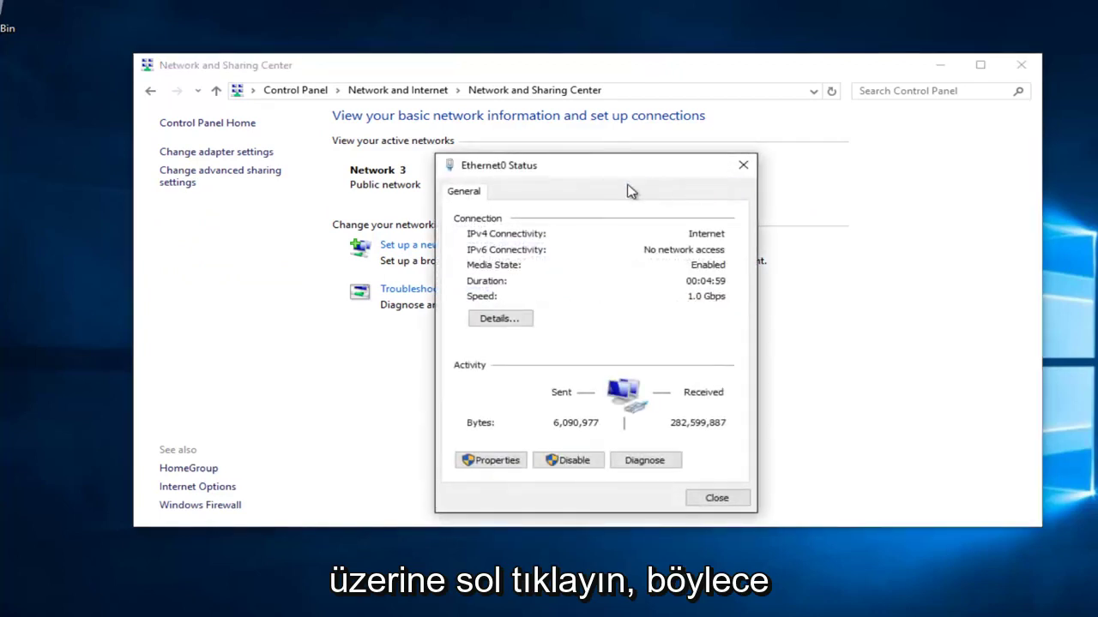
pyautogui.moveTo(629, 187); pyautogui.dragTo(620, 167)
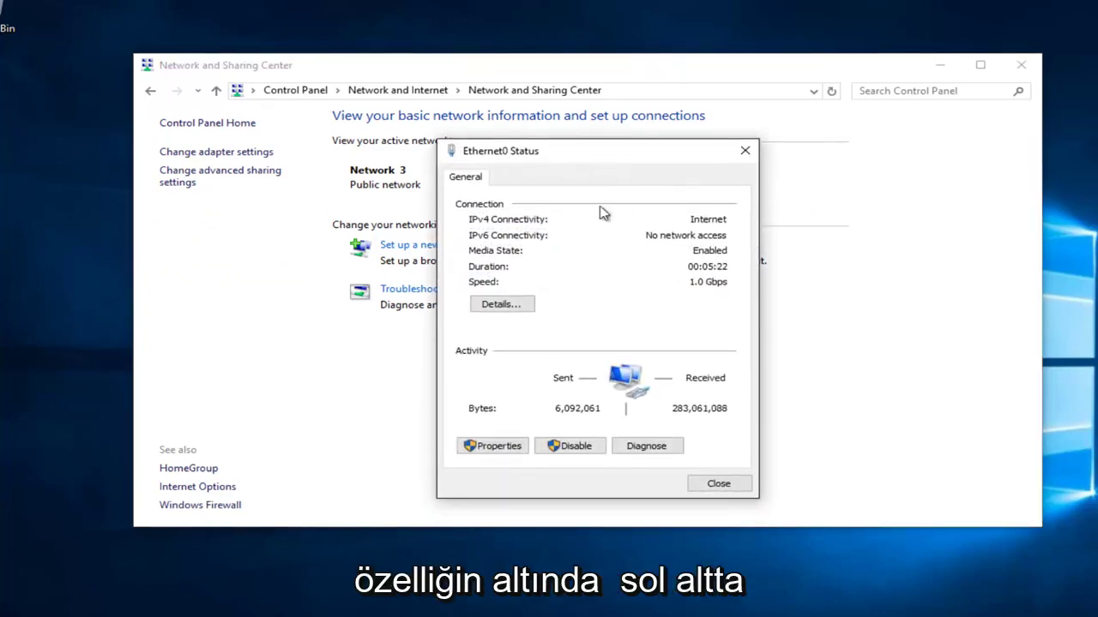
pyautogui.click(497, 448)
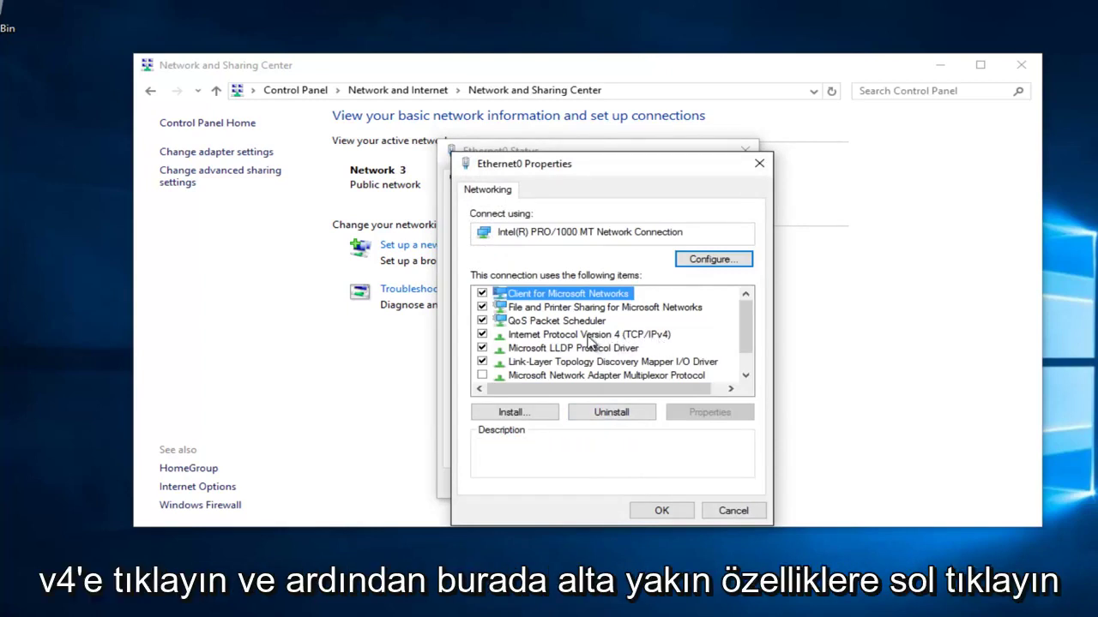
pyautogui.click(591, 337)
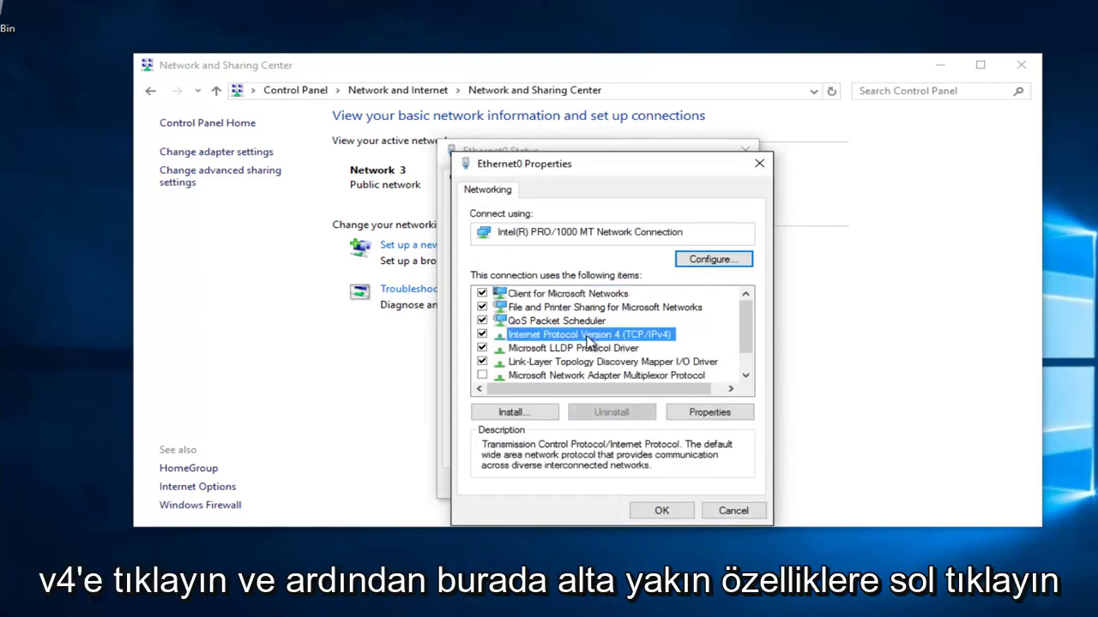
pyautogui.click(700, 415)
pyautogui.moveTo(646, 224); pyautogui.dragTo(621, 165)
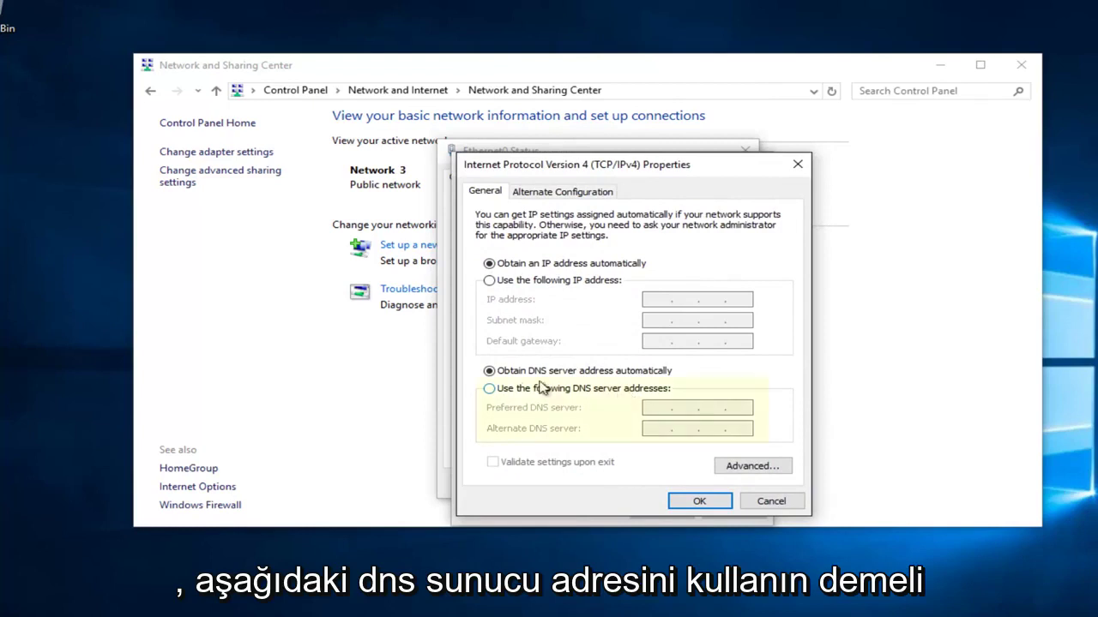
# Set the IPv4 DNS servers manually to 8.8.8.8 as preferred and 8.8.4.4 as alternate, and apply them.
pyautogui.click(489, 390)
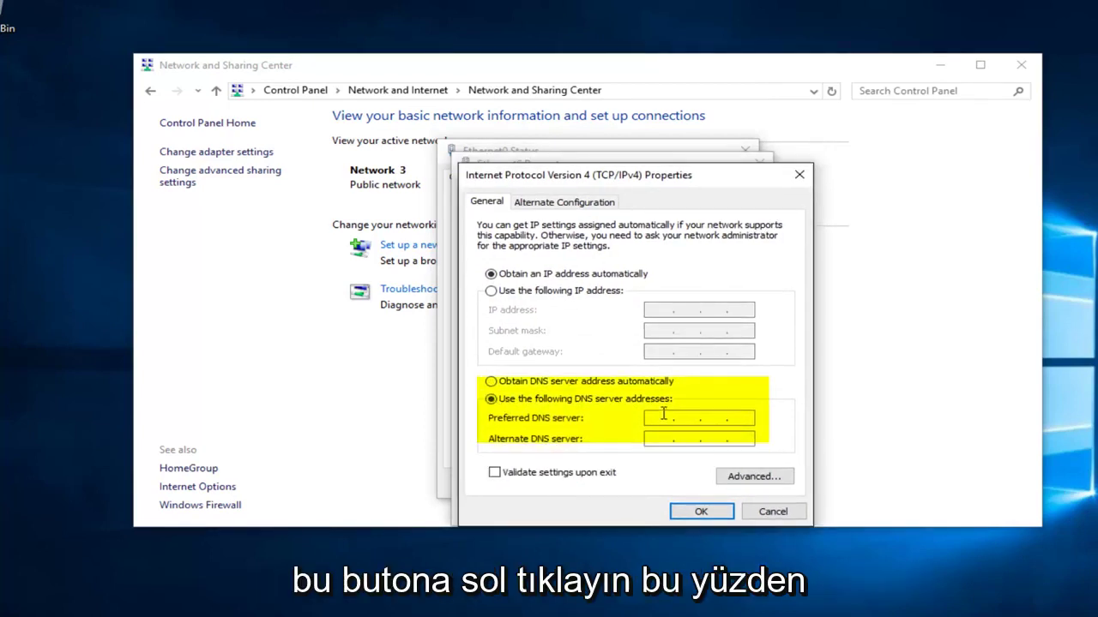
pyautogui.write('8.8.8.8')
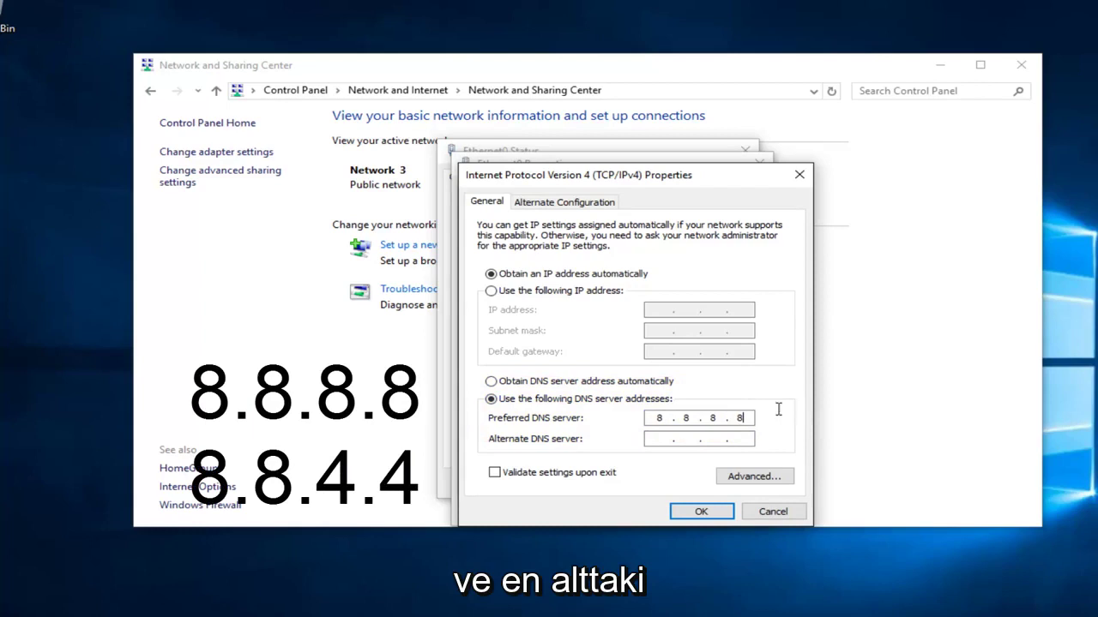
pyautogui.click(657, 440)
pyautogui.write('8.8.4.4')
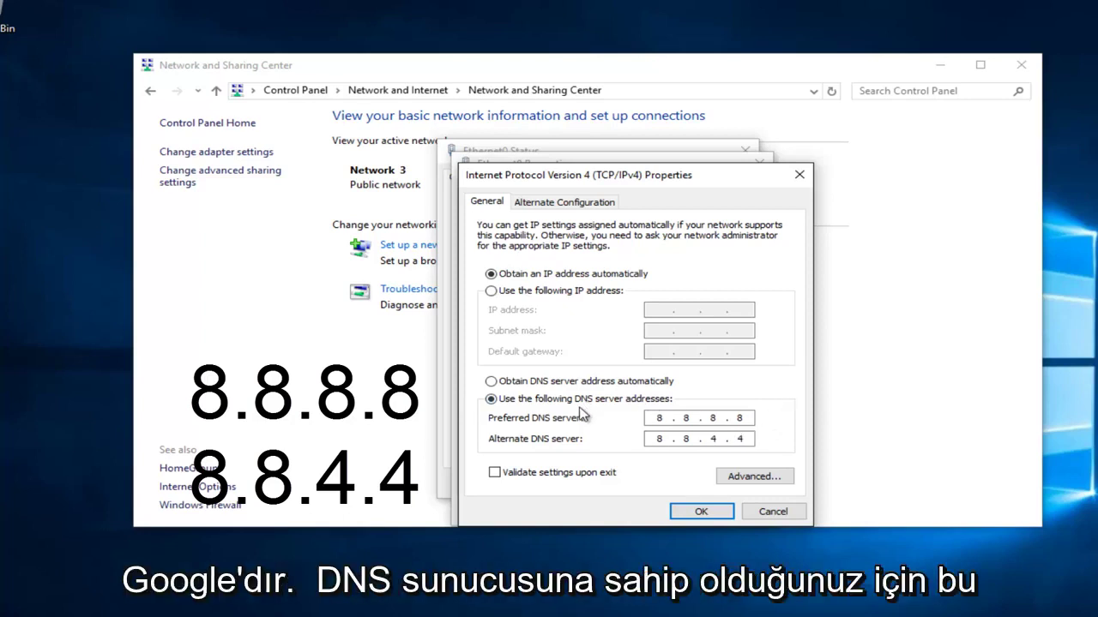
pyautogui.click(699, 512)
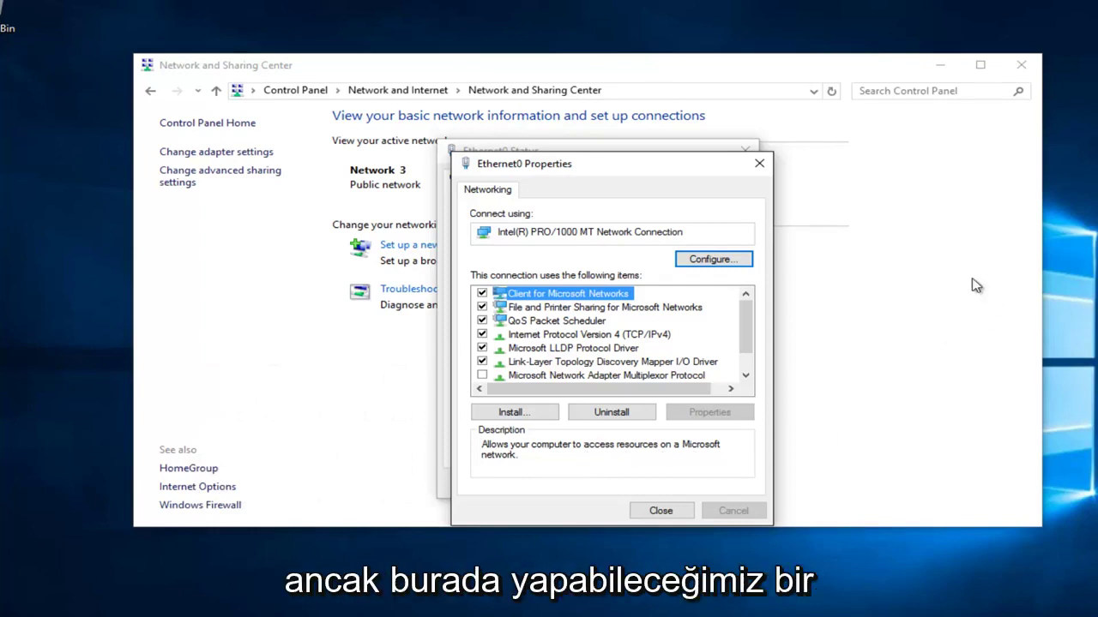
# Close the Ethernet0 properties and status dialogs and the Network and Sharing Center window.
pyautogui.click(760, 166)
pyautogui.click(743, 149)
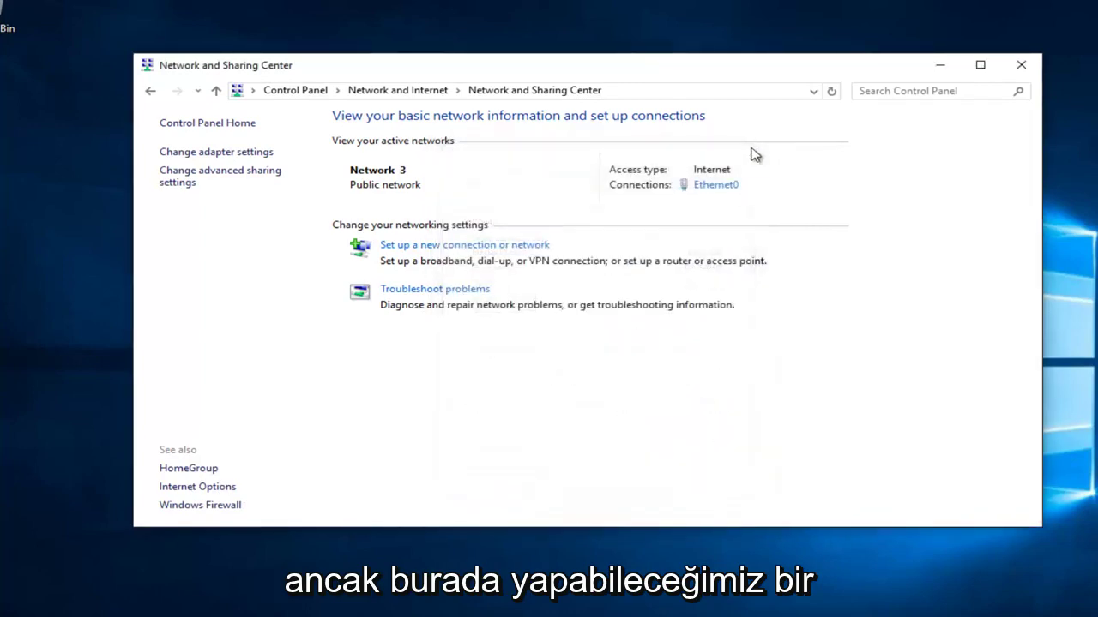
pyautogui.click(1023, 66)
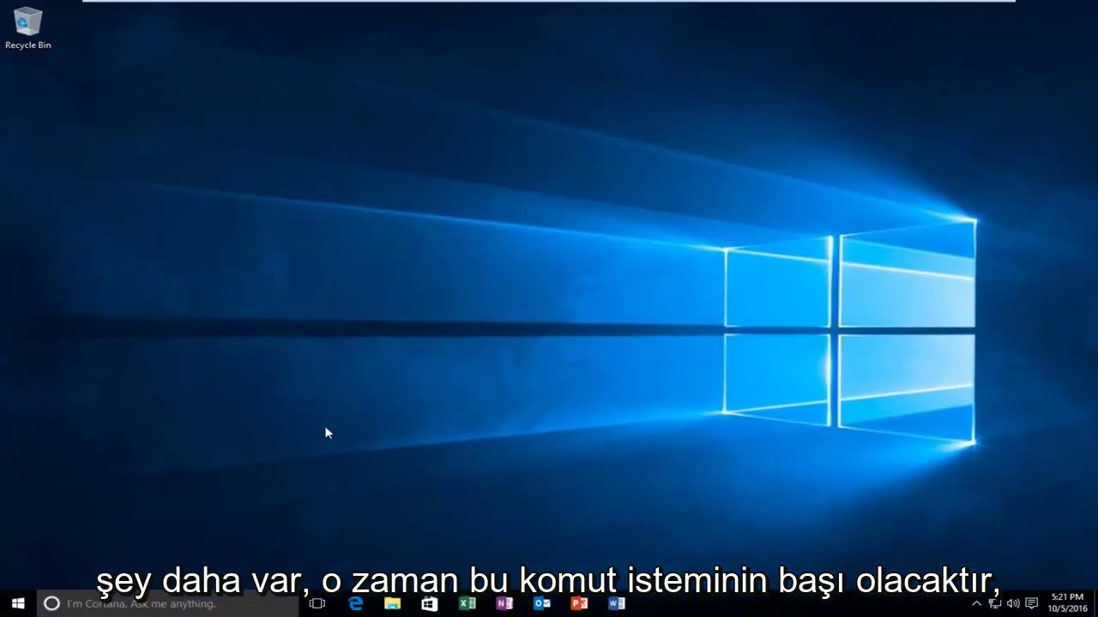
# Open Command Prompt with administrator rights and allow it to make changes to the PC.
pyautogui.rightClick(21, 607)
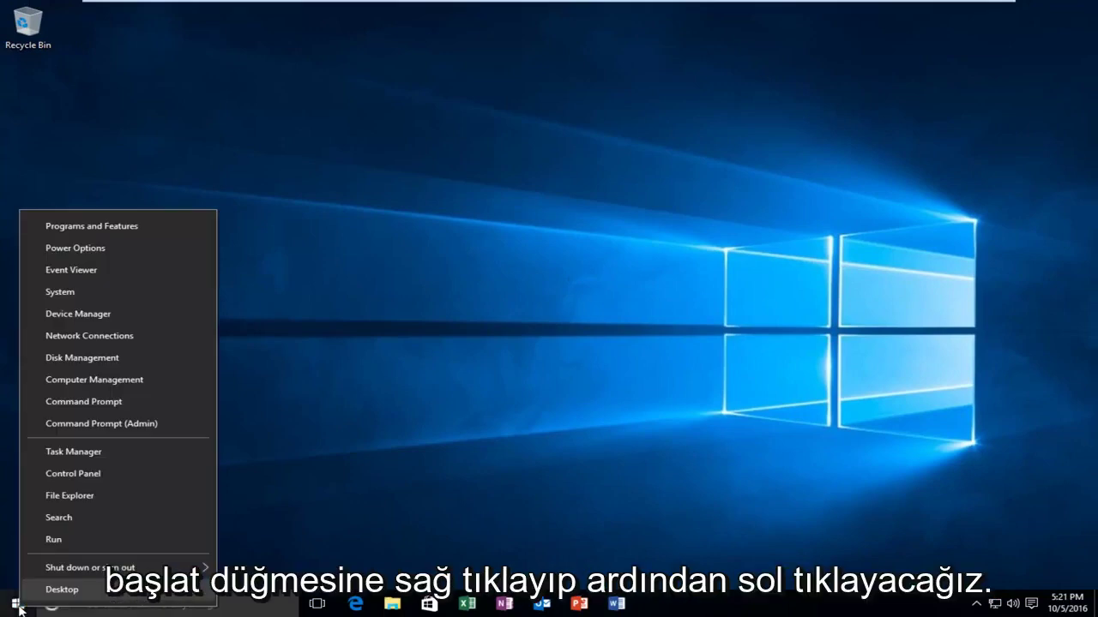
pyautogui.click(114, 422)
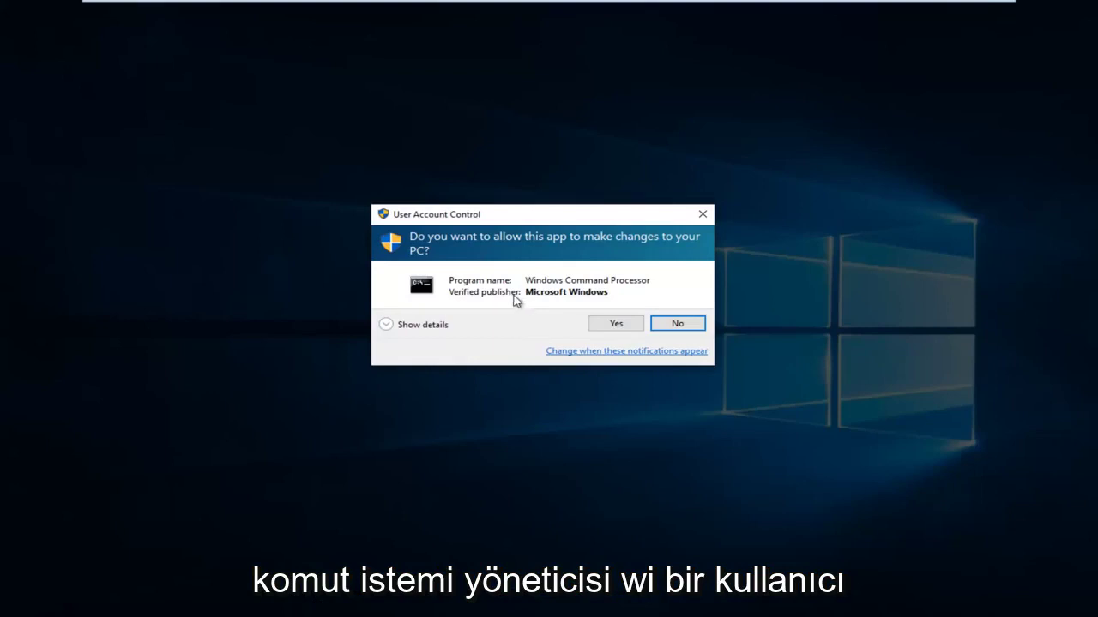
pyautogui.click(616, 323)
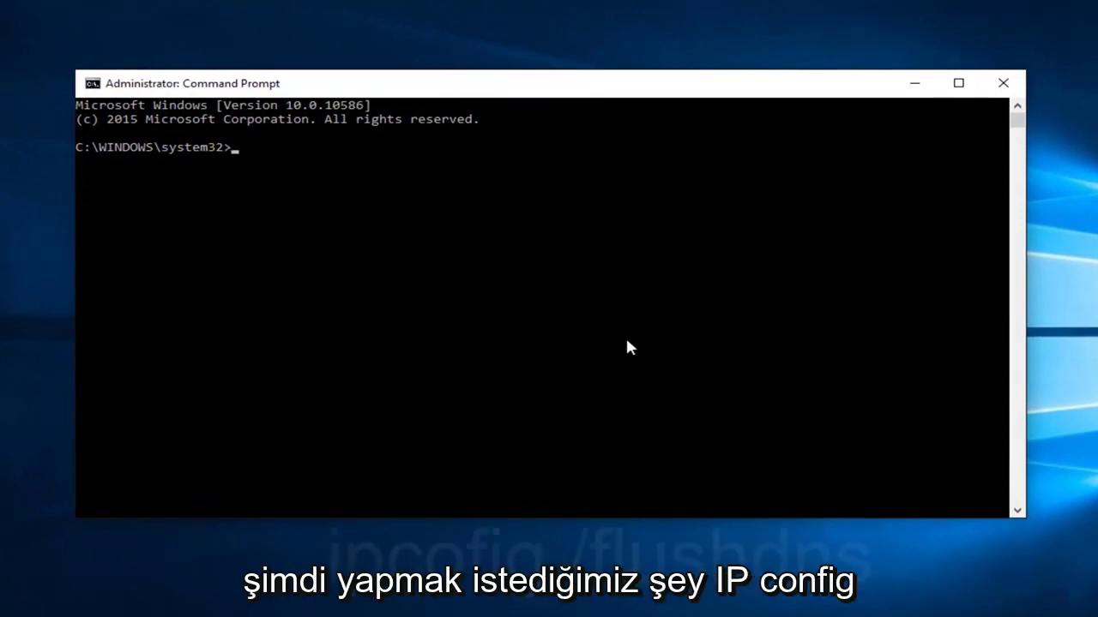
# Flush the DNS resolver cache by running ipconfig /flushdns.
pyautogui.write('ipconfig')
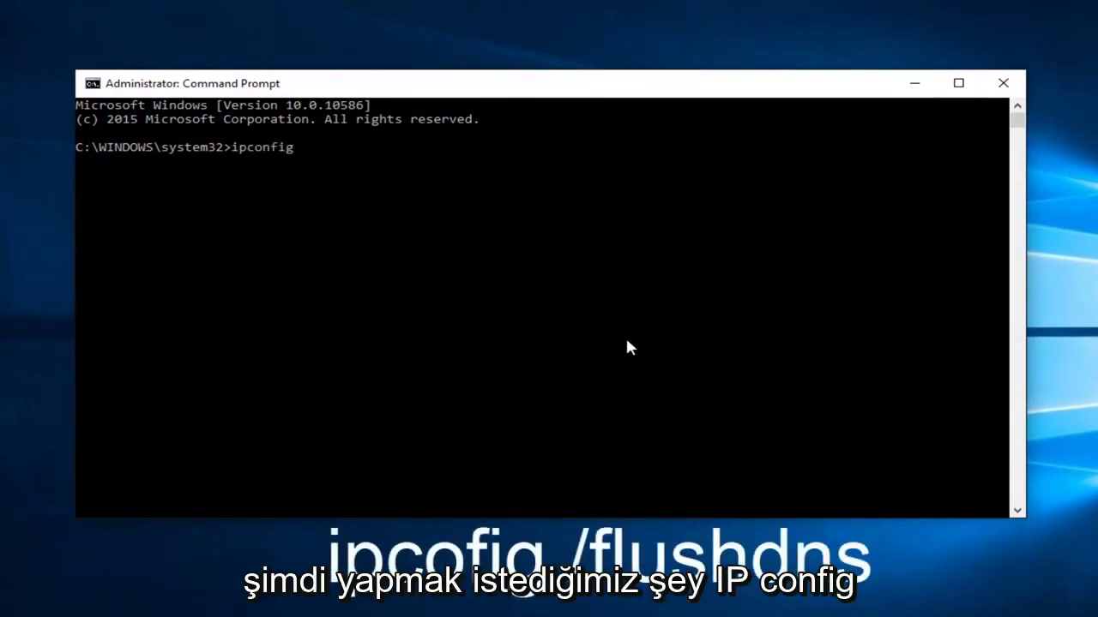
pyautogui.write(' /')
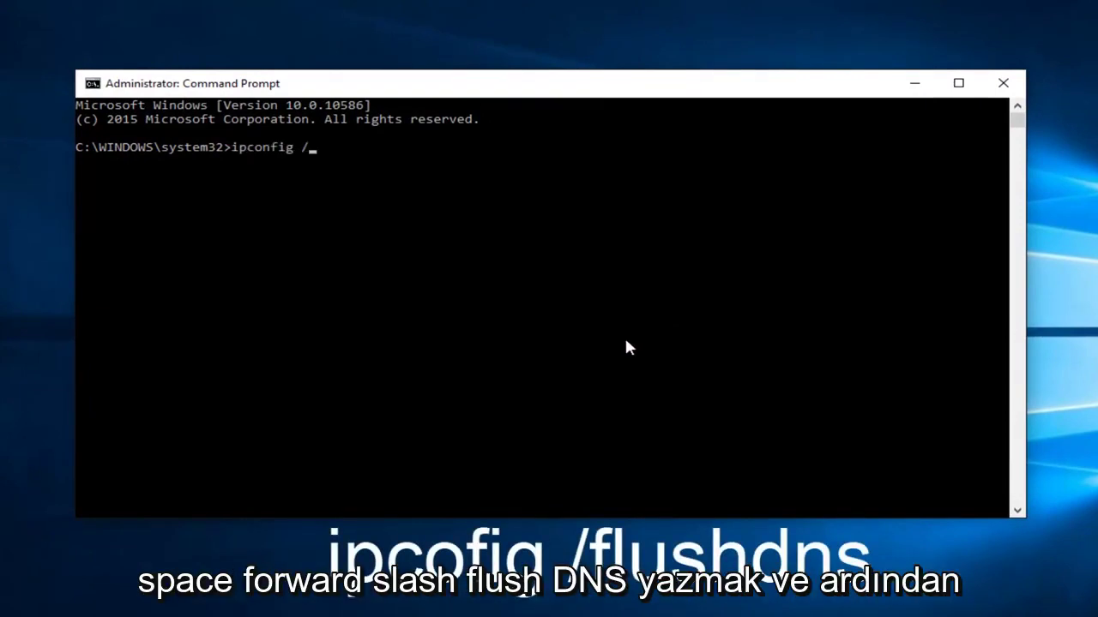
pyautogui.write('flushdns')
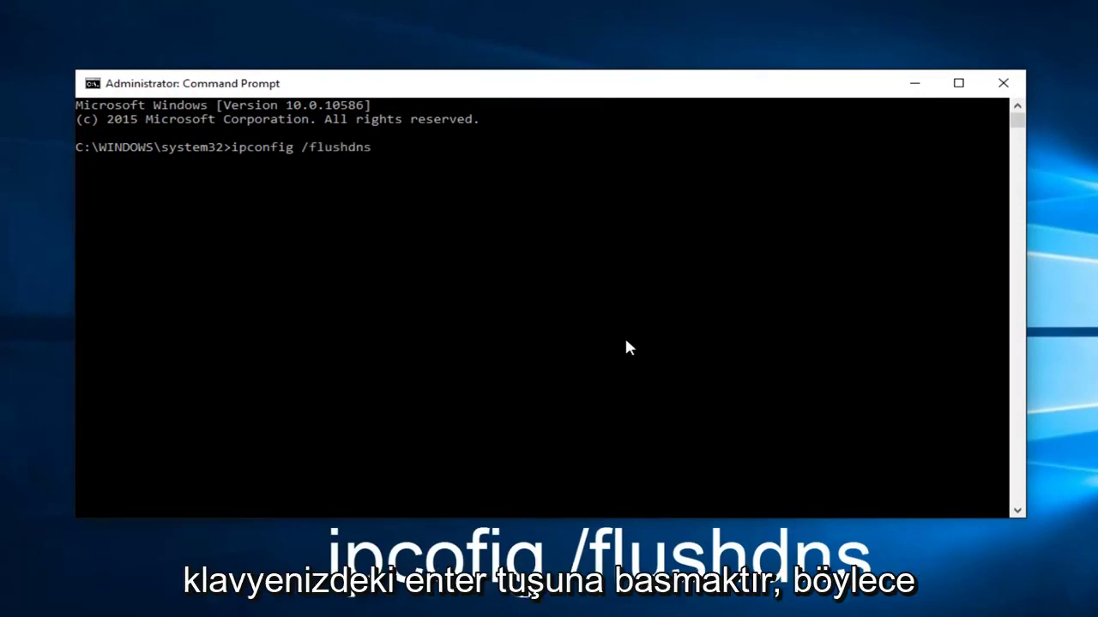
pyautogui.press('Return')
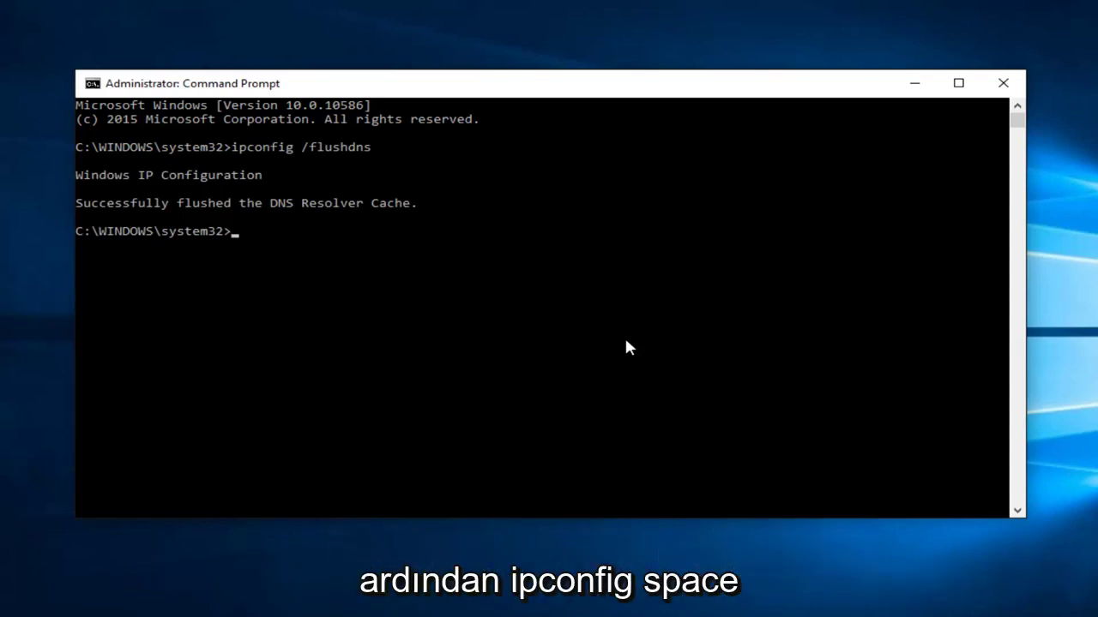
# Renew the IP configuration by running ipconfig /renew, and close the Command Prompt window.
pyautogui.write('ipconfig')
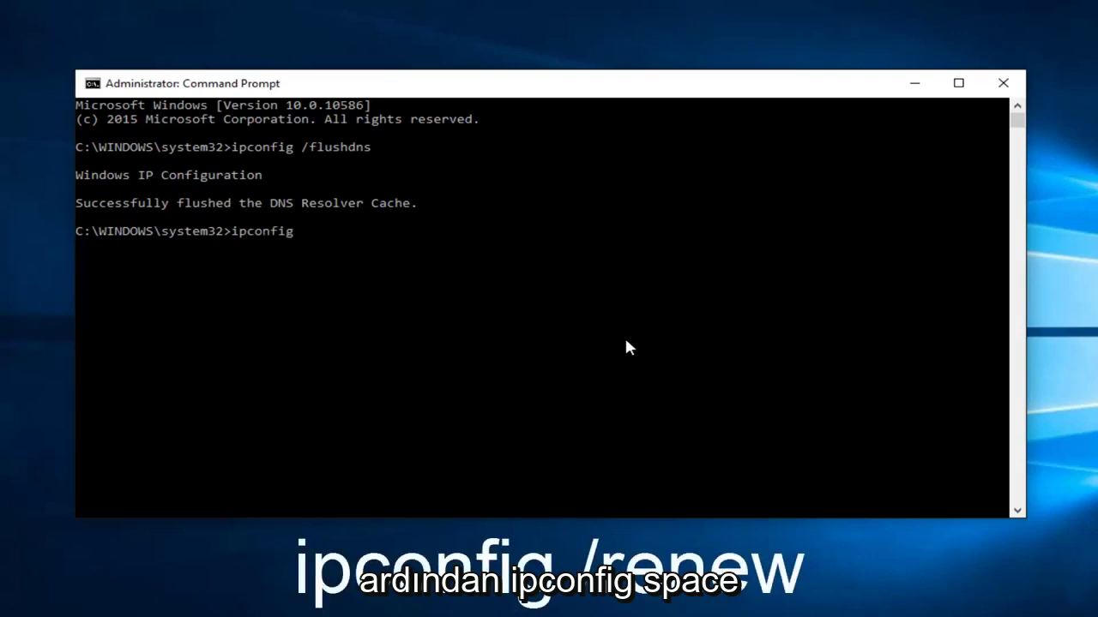
pyautogui.write(' /')
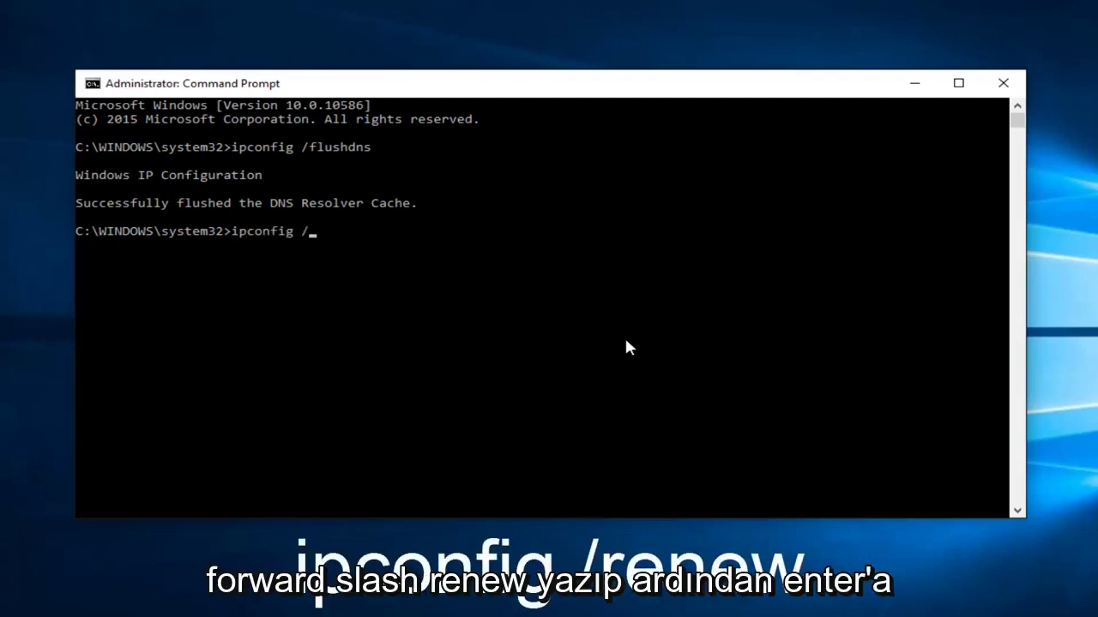
pyautogui.write('renew')
pyautogui.press('Return')
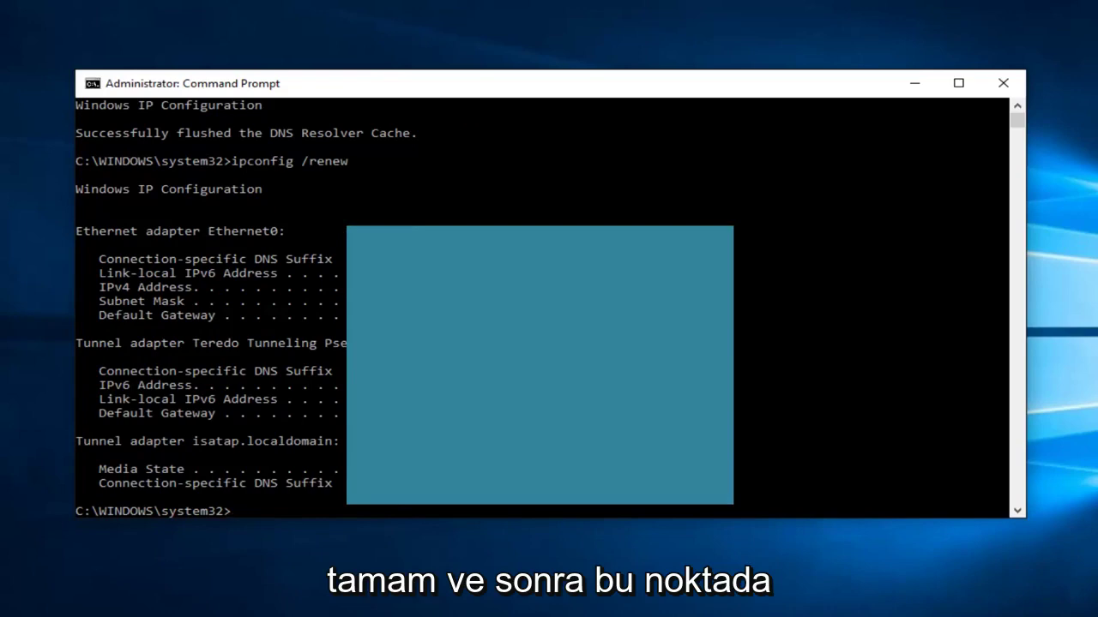
pyautogui.scroll(-5, 319, 408)
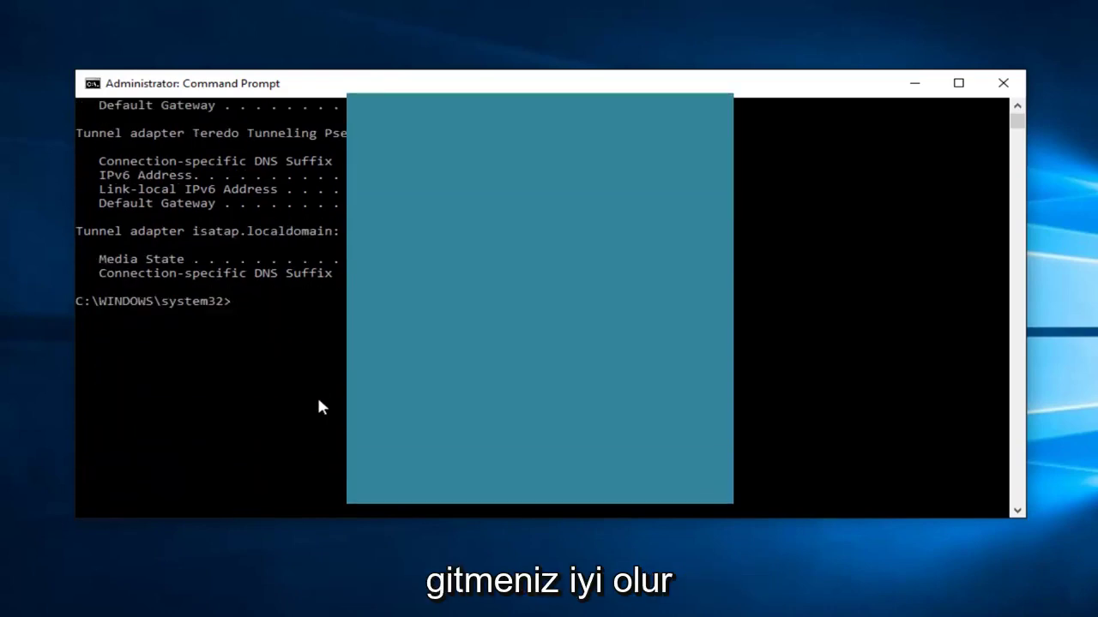
pyautogui.click(1003, 84)
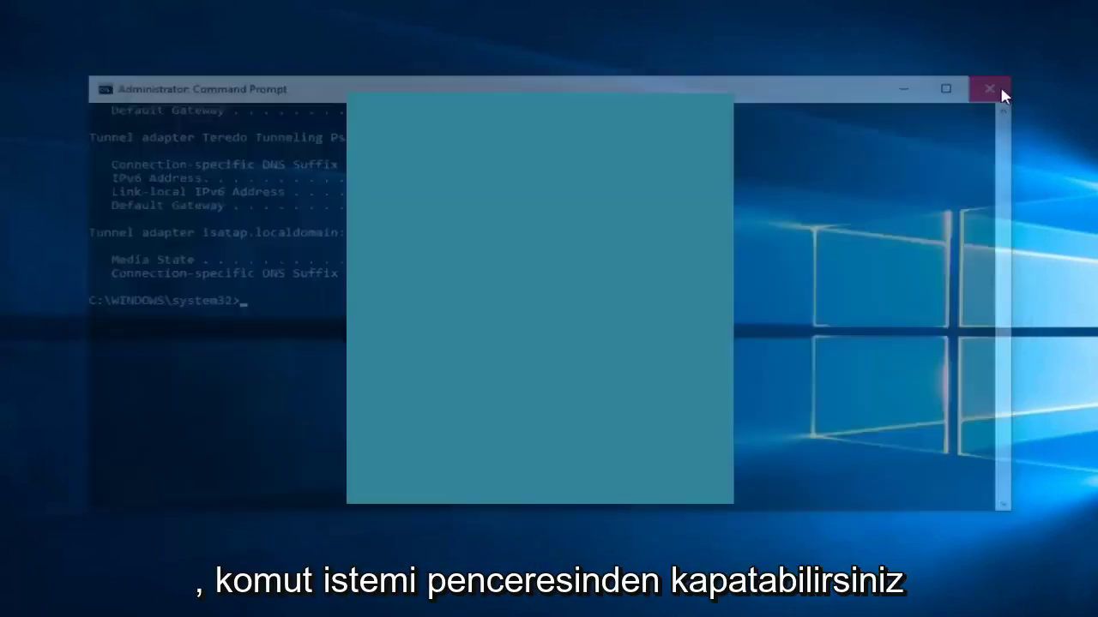